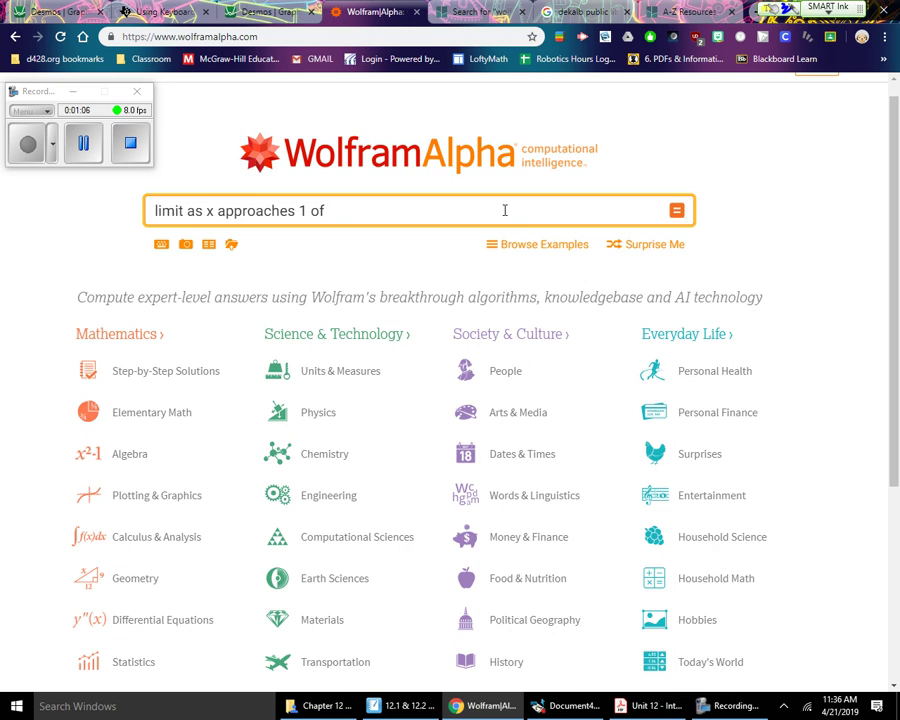
- Complete the query as "limit as x approaches 1 of (x-1)/(sqrt(x)-1)" and compute it
text((x-1)/()
text(sqrt(x))
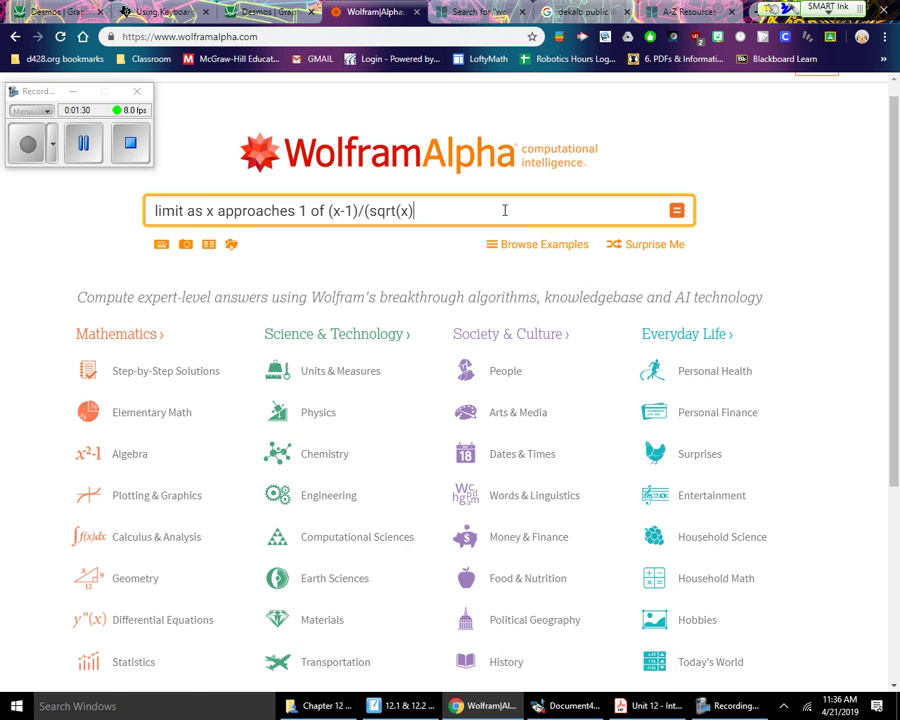
text(-1))
key(Return)
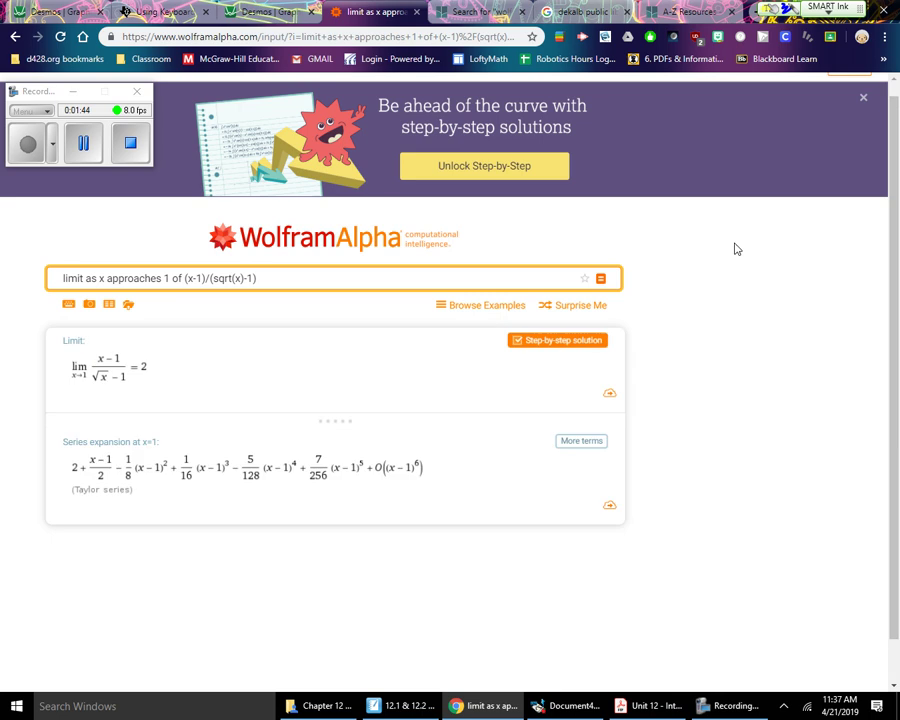
- Examine the limit result, the enlarged plot around x = 1 and the series expansion
mouse_move(118, 350)
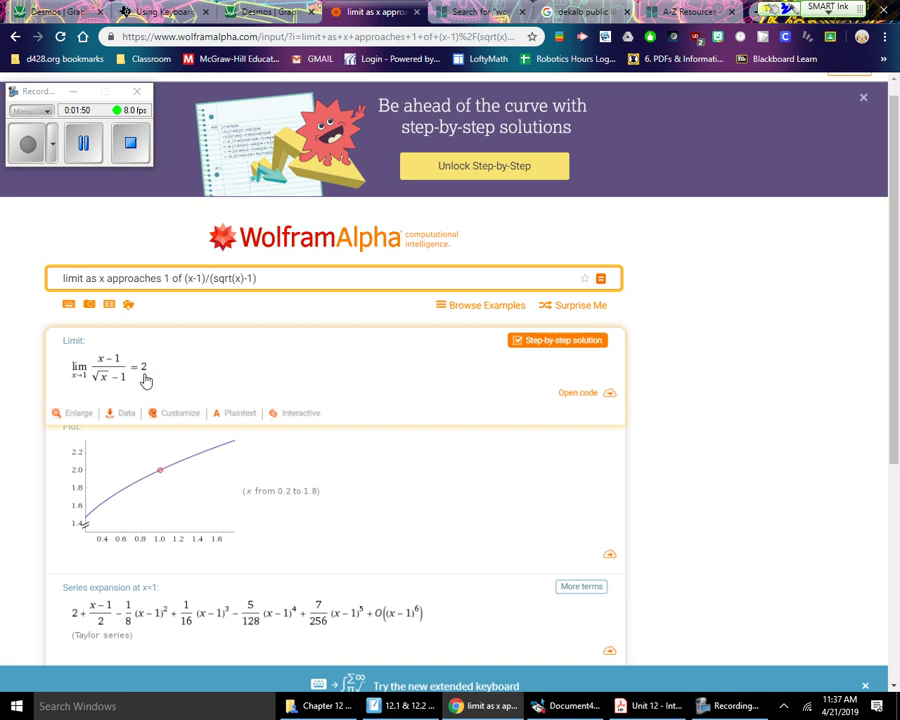
drag(898, 298, 898, 396)
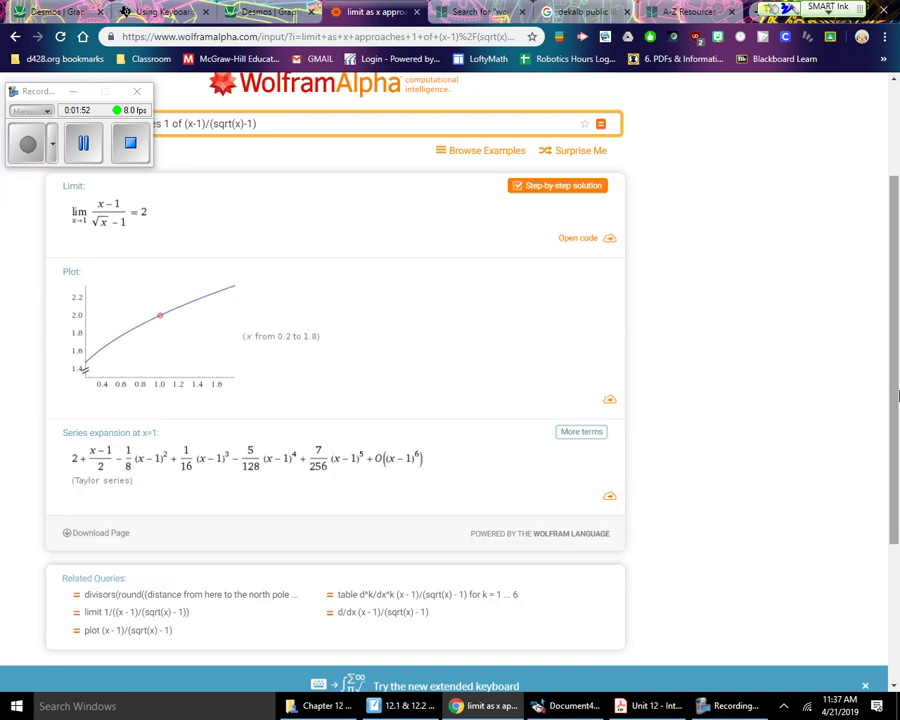
scroll(240, 306, up, 5)
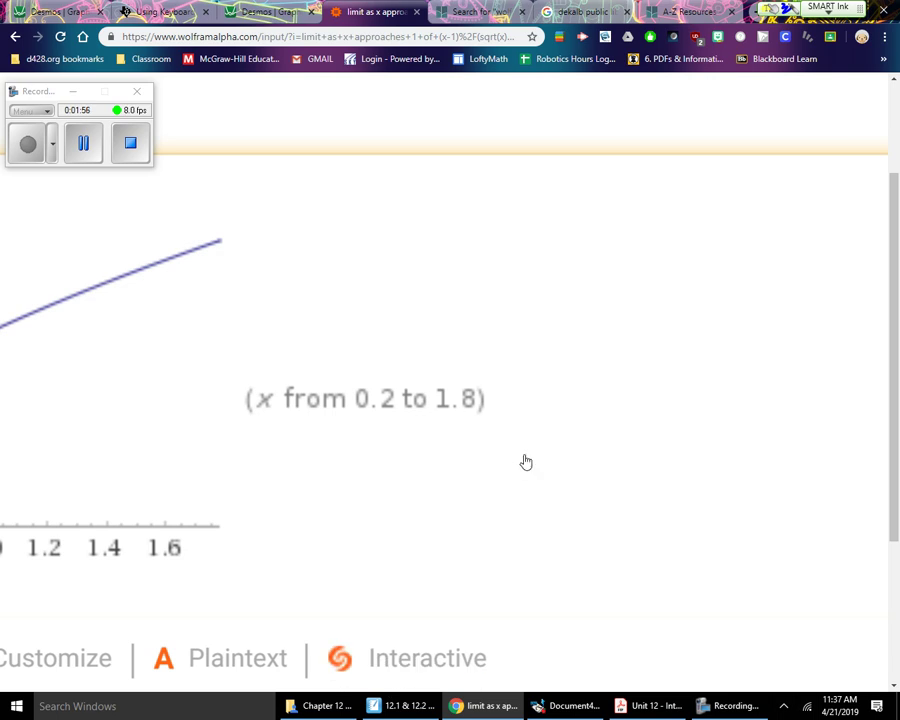
scroll(522, 461, left, 5)
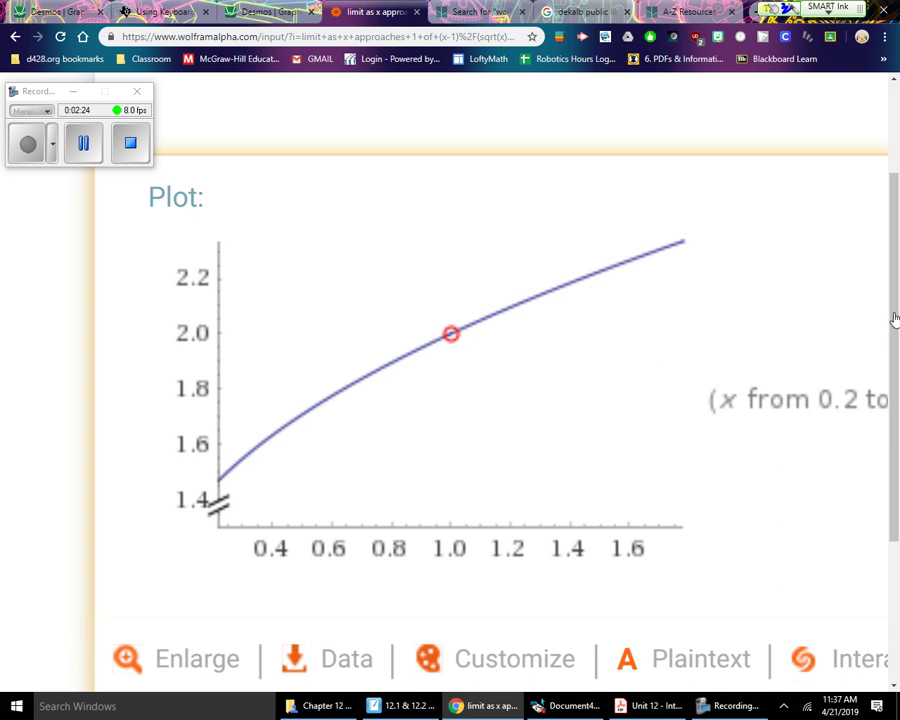
scroll(779, 330, down, 5)
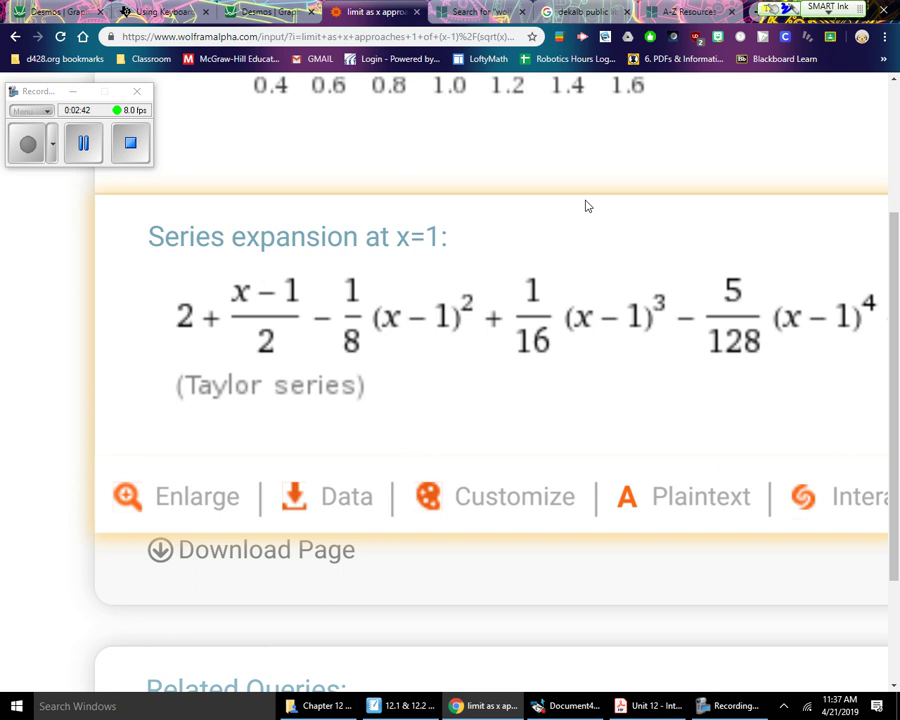
key(ctrl+minus)
key(ctrl+minus)
key(ctrl+minus)
key(ctrl+minus)
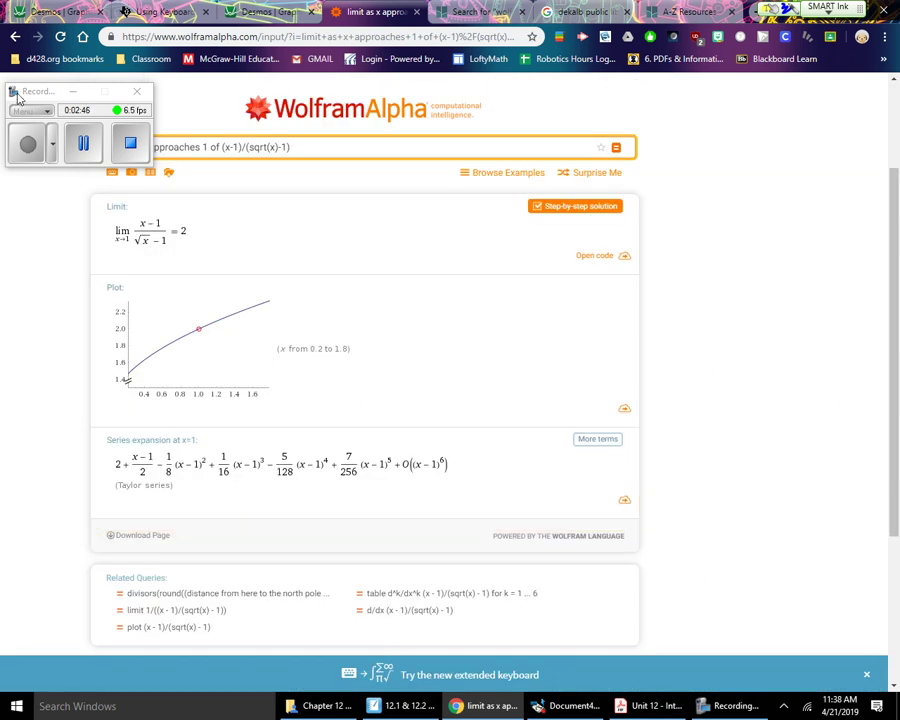
- Replace the query with "limit x -> -2 of 2^x+3" and compute it
drag(22, 93, 30, 24)
drag(317, 147, 94, 145)
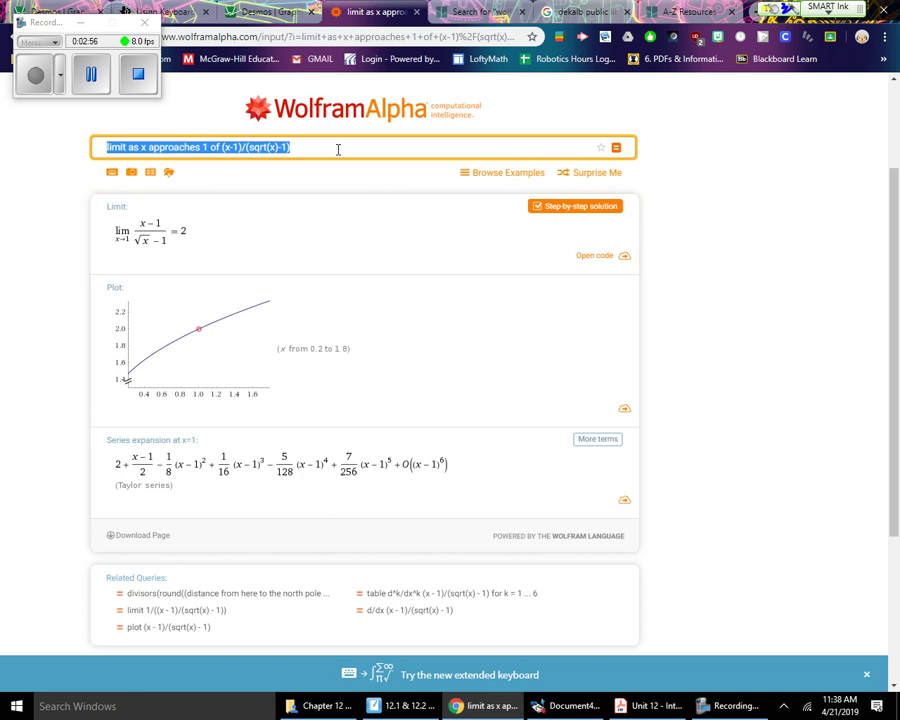
key(BackSpace)
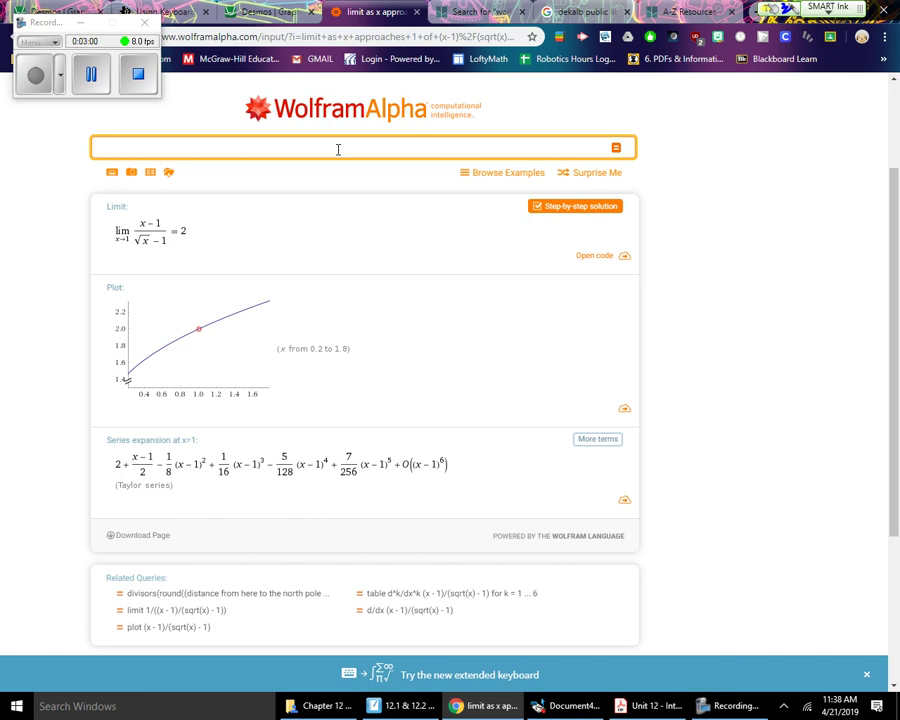
text(limit )
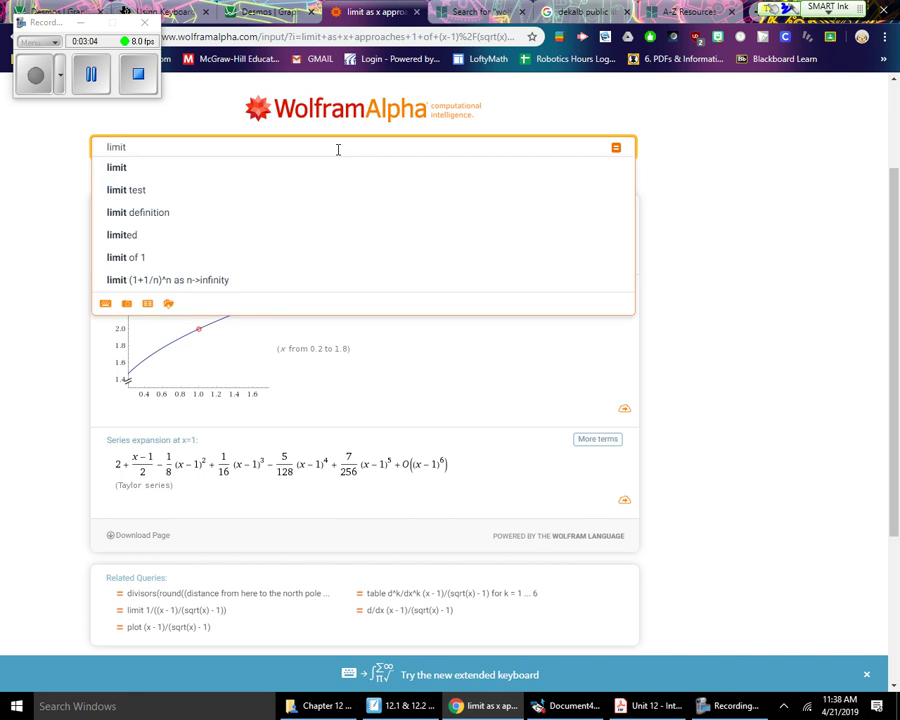
text(x ->)
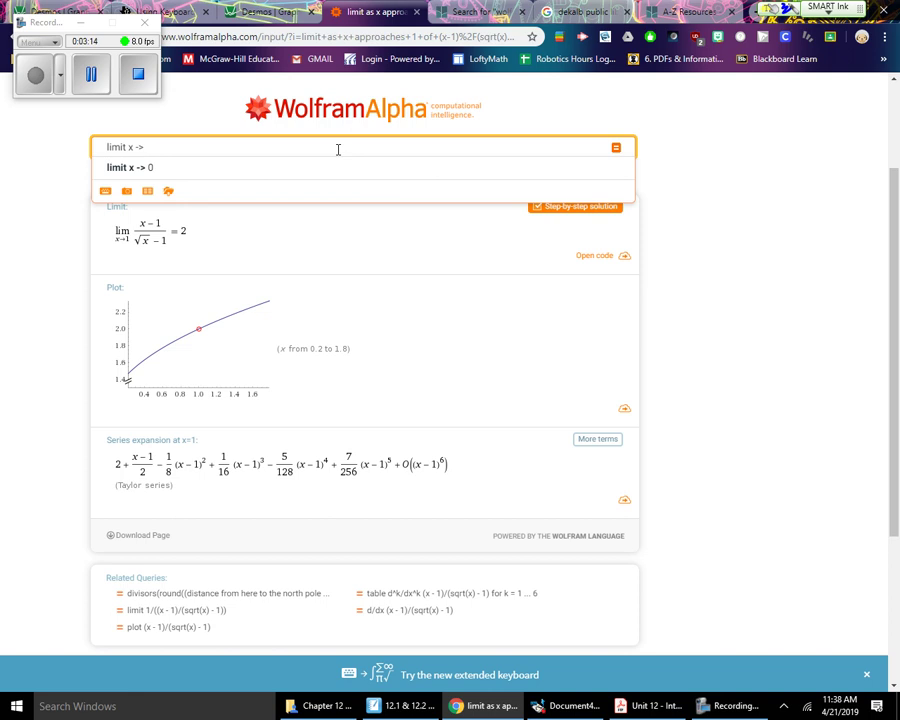
text(-2 of )
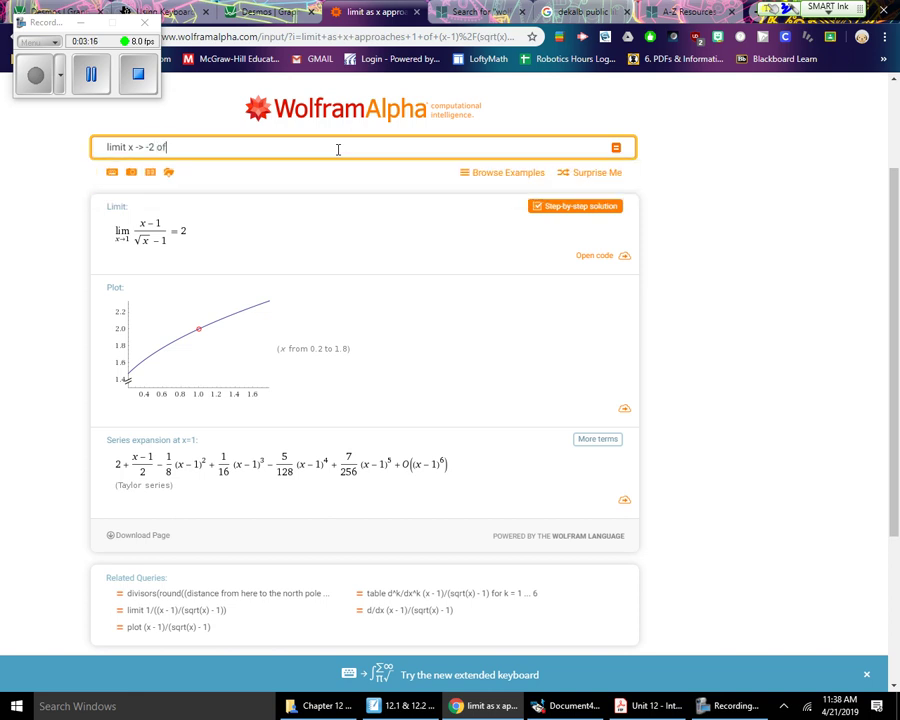
text(2^x+3)
key(Return)
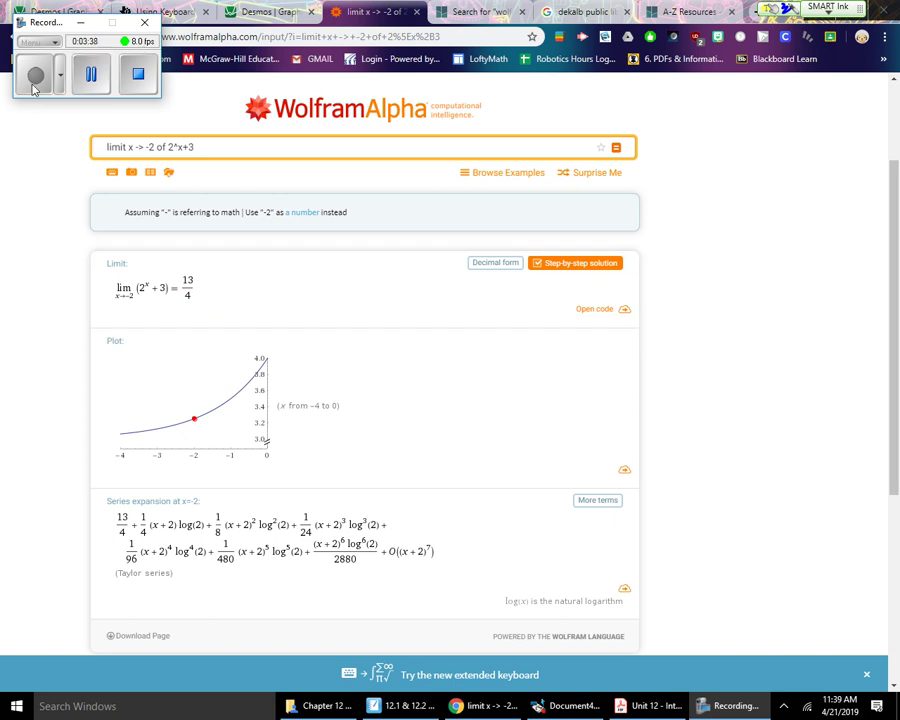
- Examine the enlarged plot of 2^x+3 around the marked point at x = -2
scroll(450, 400, down, 1)
key(ctrl+plus)
key(ctrl+plus)
key(ctrl+plus)
key(ctrl+plus)
key(ctrl+plus)
key(ctrl+plus)
key(ctrl+plus)
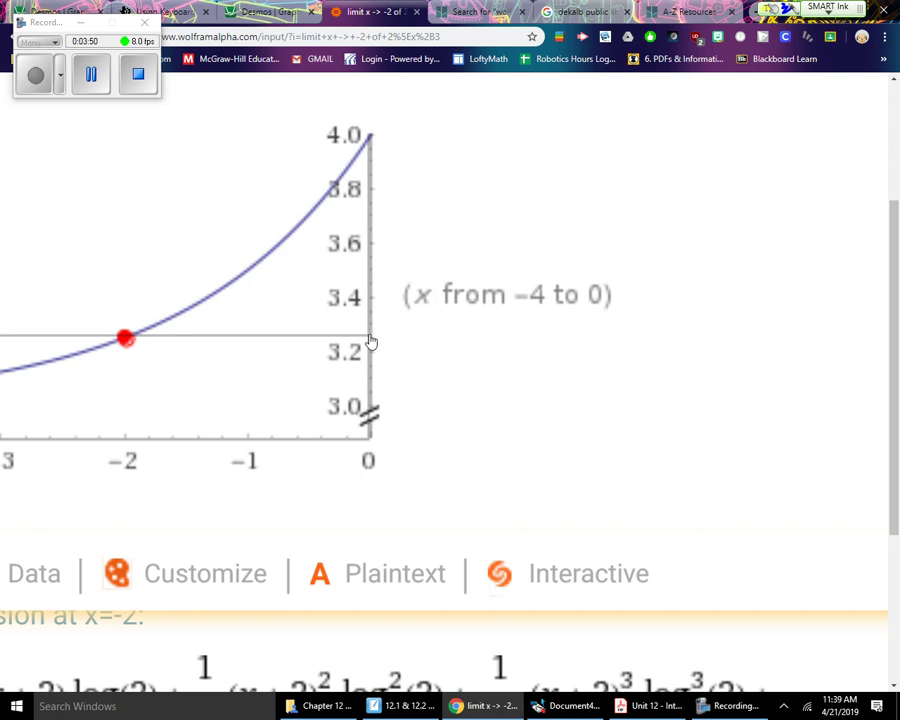
key(ctrl+minus)
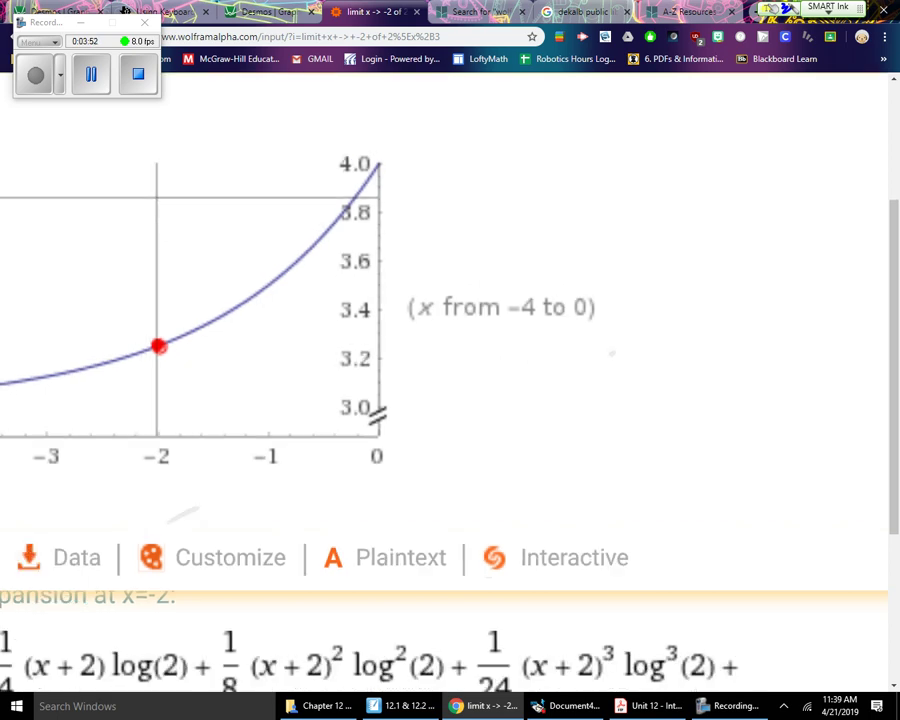
key(ctrl+0)
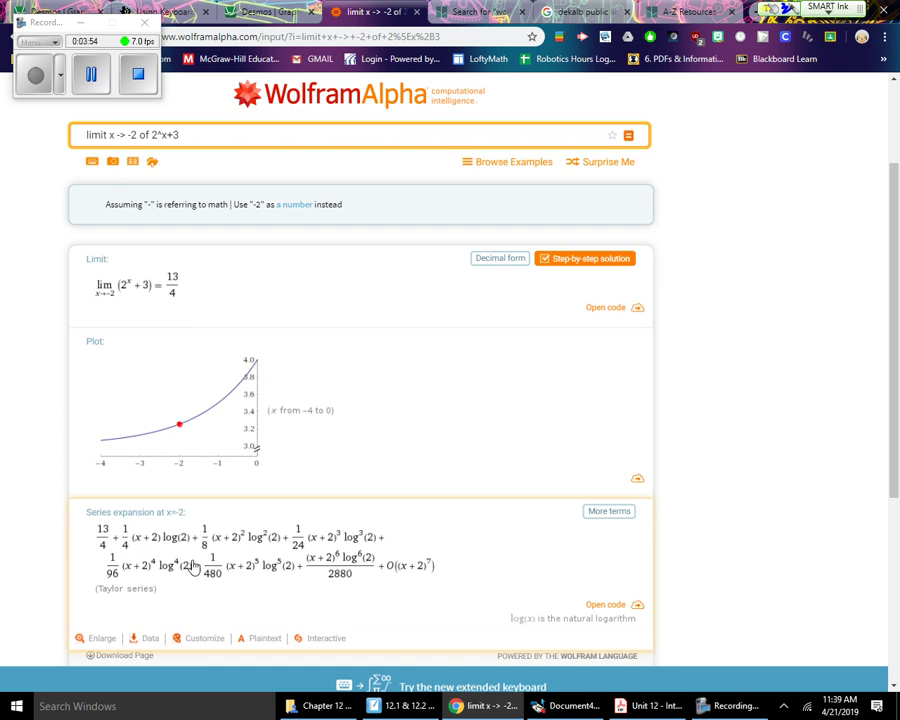
- Replace the query with "limit as x -> 3 of (x^2-5x+6)/(x^2-7x+12)" and compute it
drag(217, 140, 54, 191)
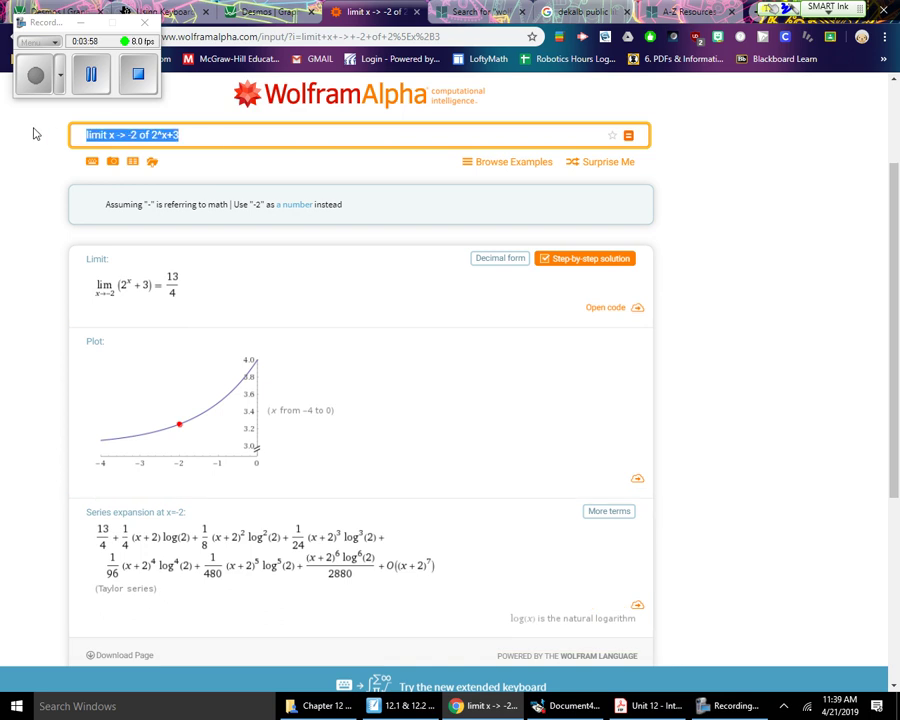
key(BackSpace)
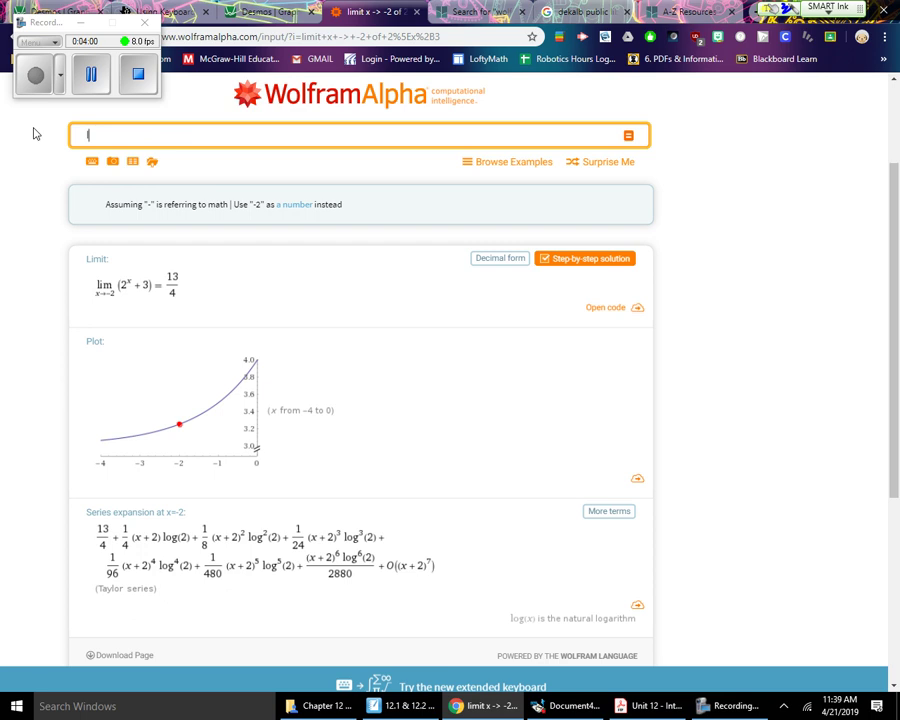
text(limit)
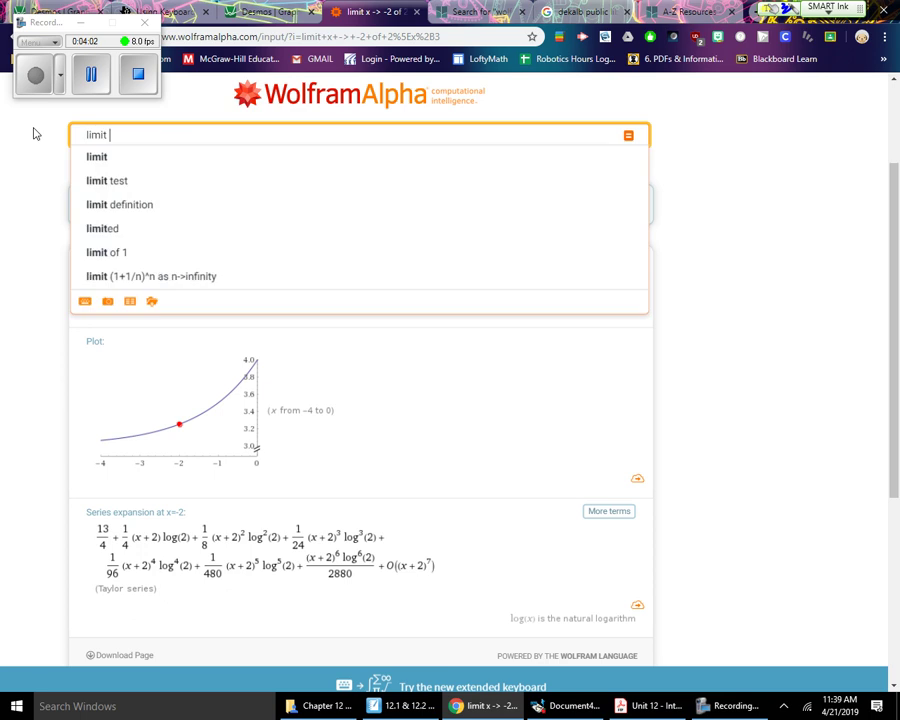
text(as x-)
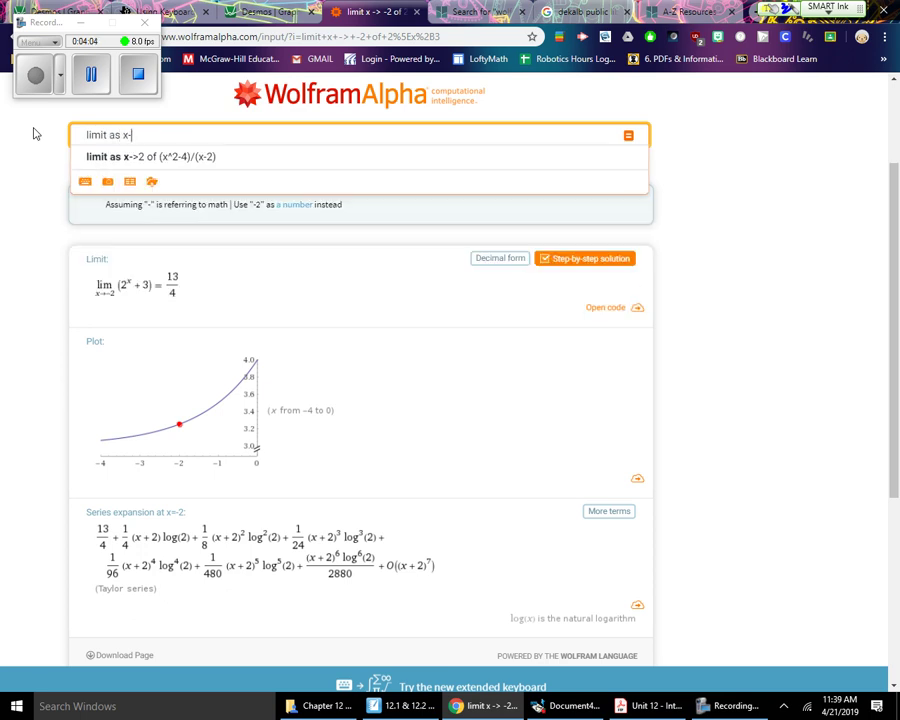
key(BackSpace)
text(->)
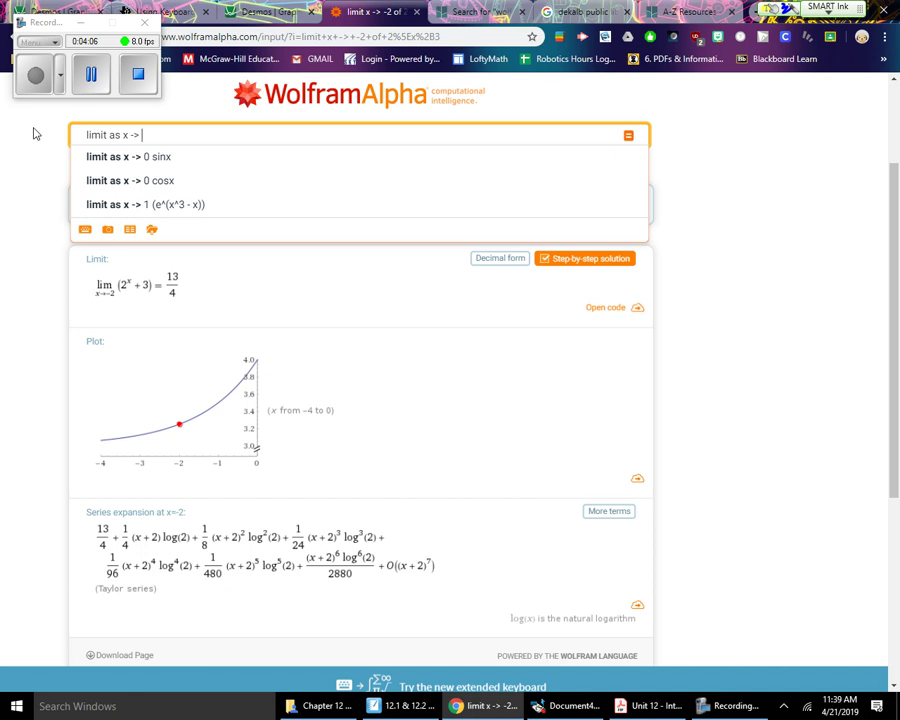
text( 3)
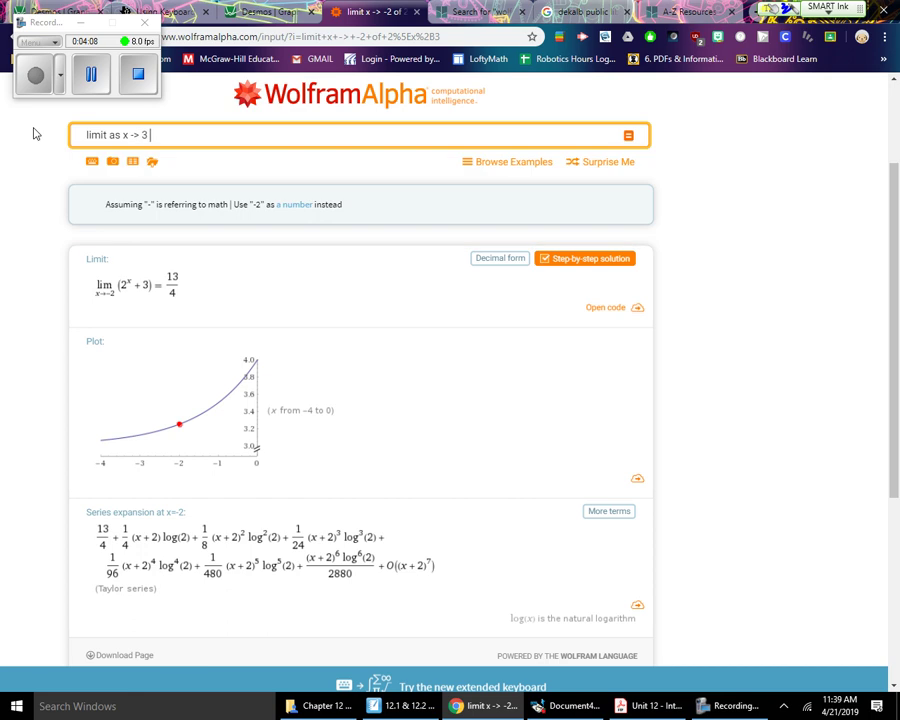
text( of (x^2-5x+6)/(x^2)
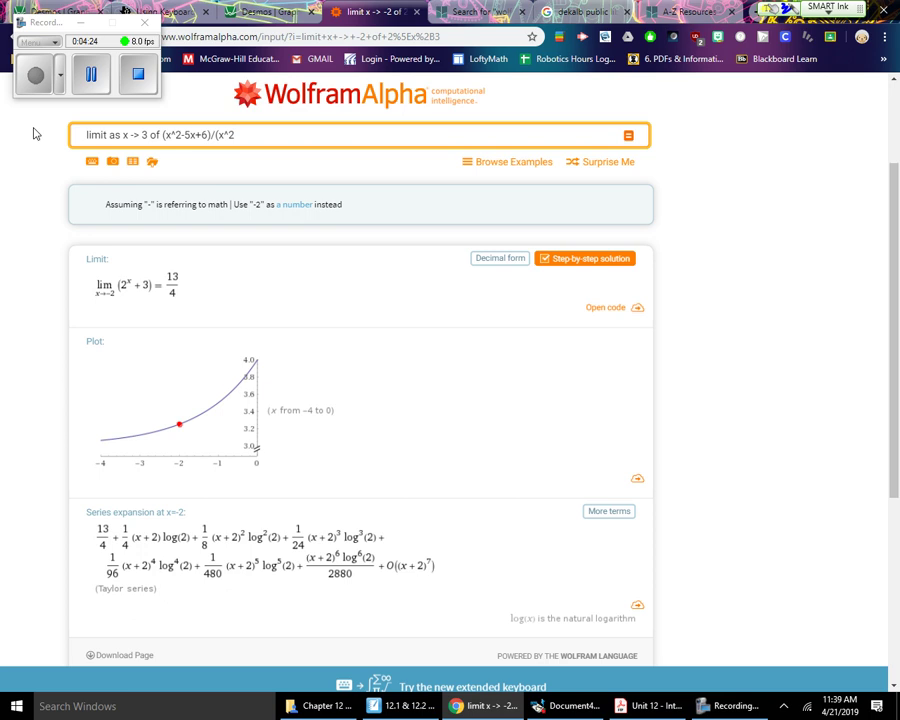
text(-7x+12))
key(Return)
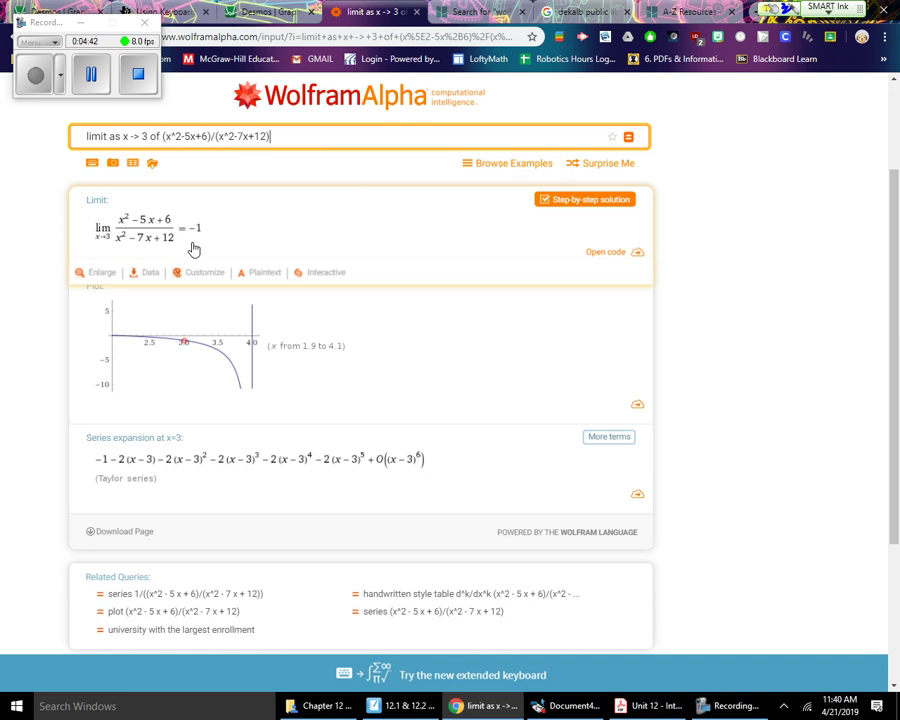
- Inspect the plot of the rational function around the open point at x = 3
ctrl+scroll(194, 249, up, 6)
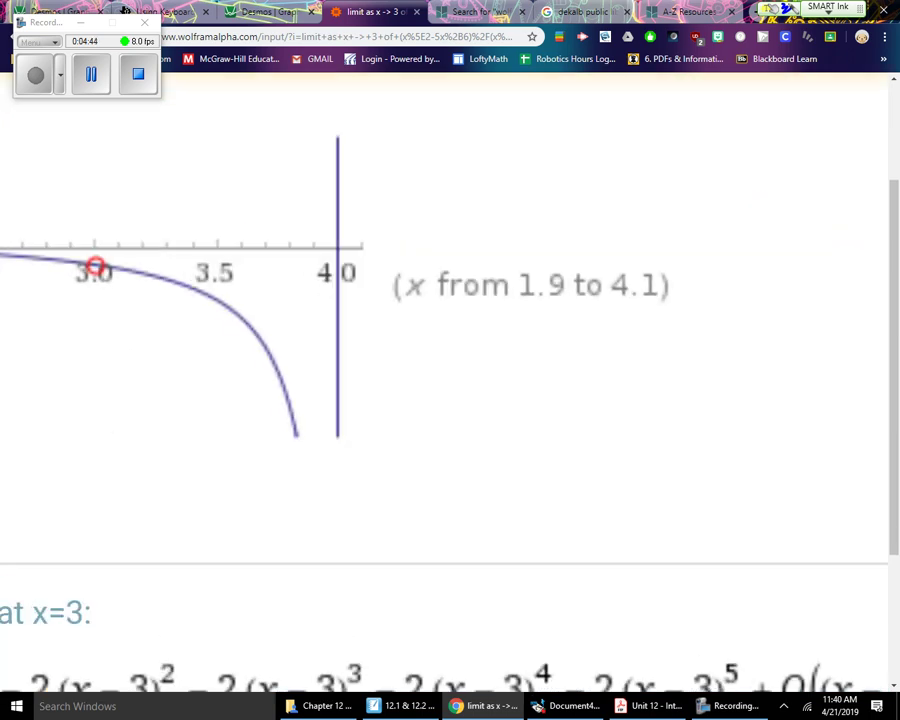
scroll(270, 310, left, 5)
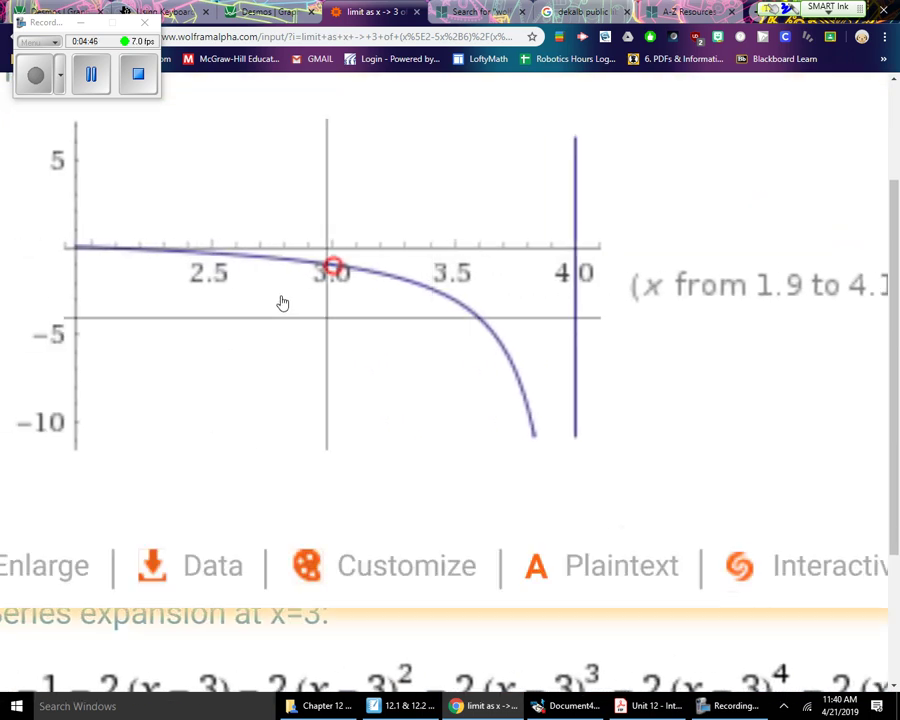
ctrl+scroll(377, 257, down, 6)
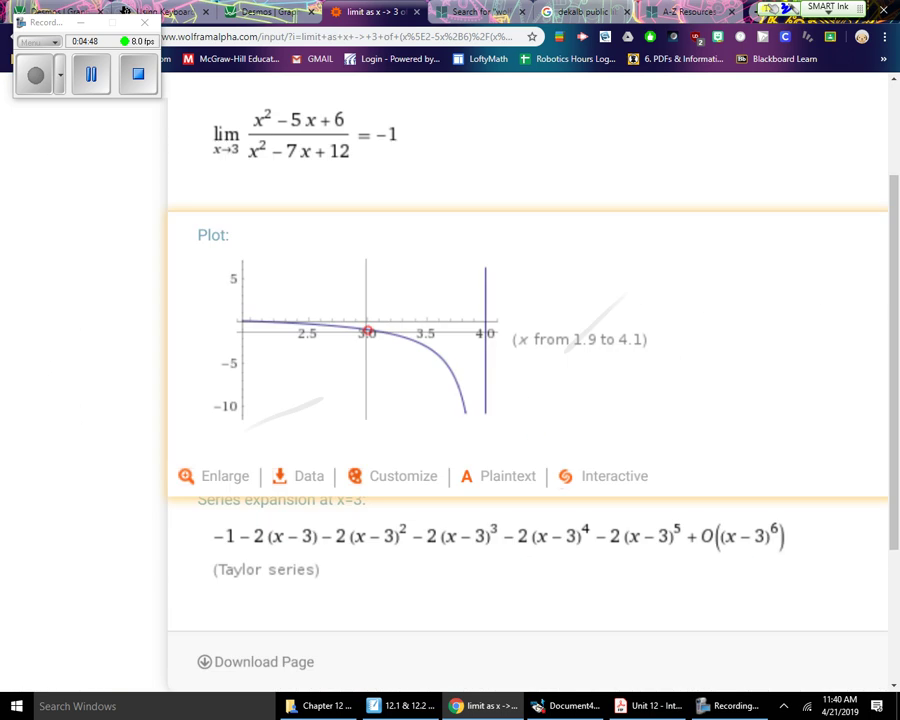
ctrl+scroll(450, 380, down, 3)
click(91, 75)
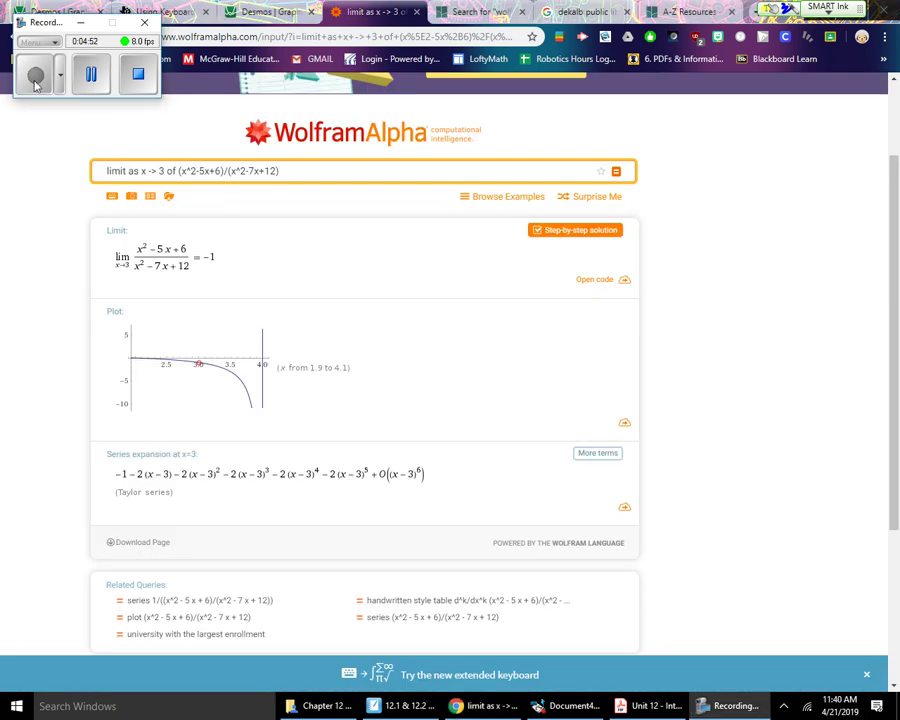
- Switch to the SMART Notebook slides and handwrite the answers 2, 3.25 and -1 in red under problems 15, 16 and 17
click(420, 715)
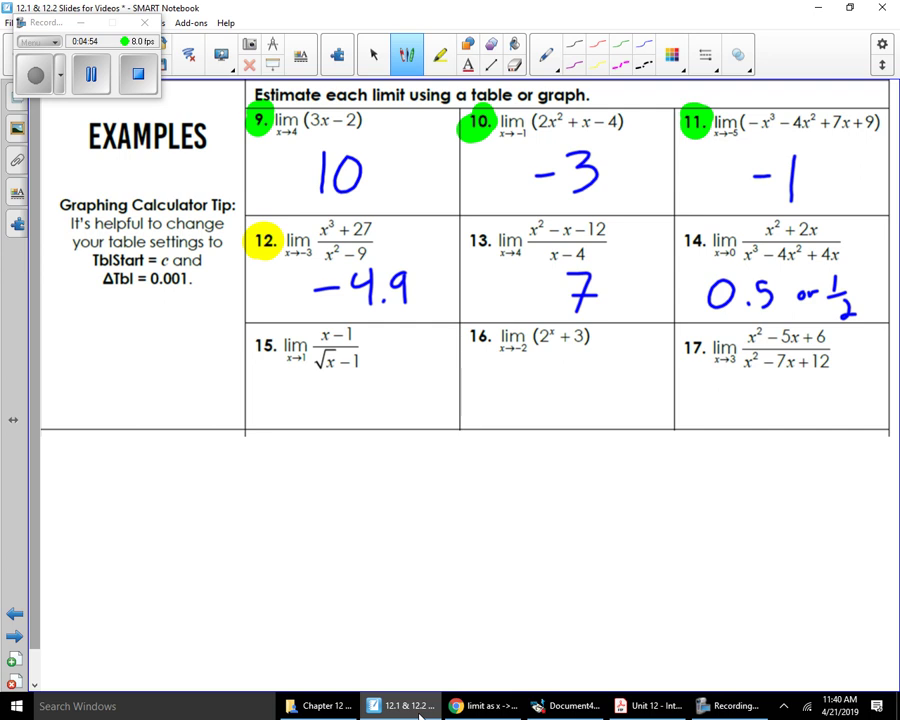
mouse_move(374, 393)
mouse_down()
mouse_move(377, 410)
mouse_move(402, 419)
mouse_up()
drag(522, 384, 524, 408)
click(558, 407)
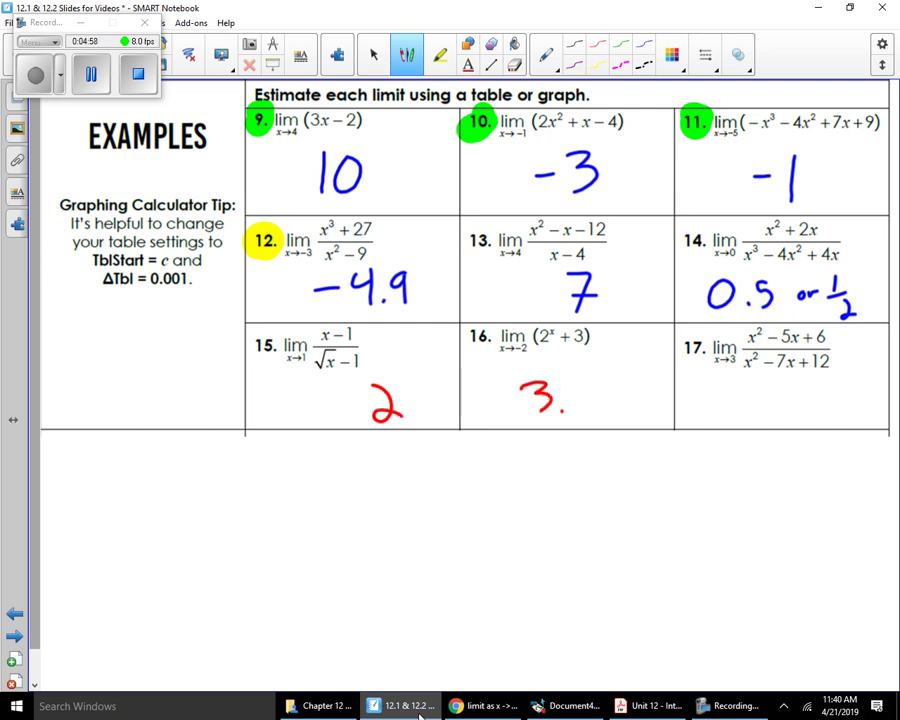
drag(572, 388, 591, 410)
drag(614, 385, 598, 408)
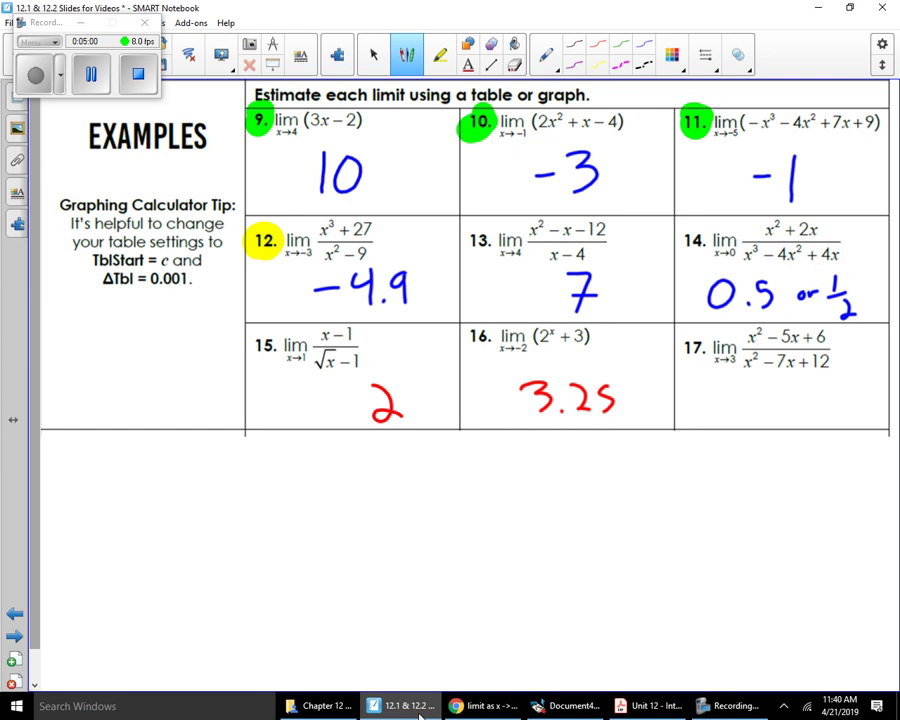
mouse_move(750, 398)
mouse_down()
mouse_move(778, 397)
mouse_move(790, 419)
mouse_up()
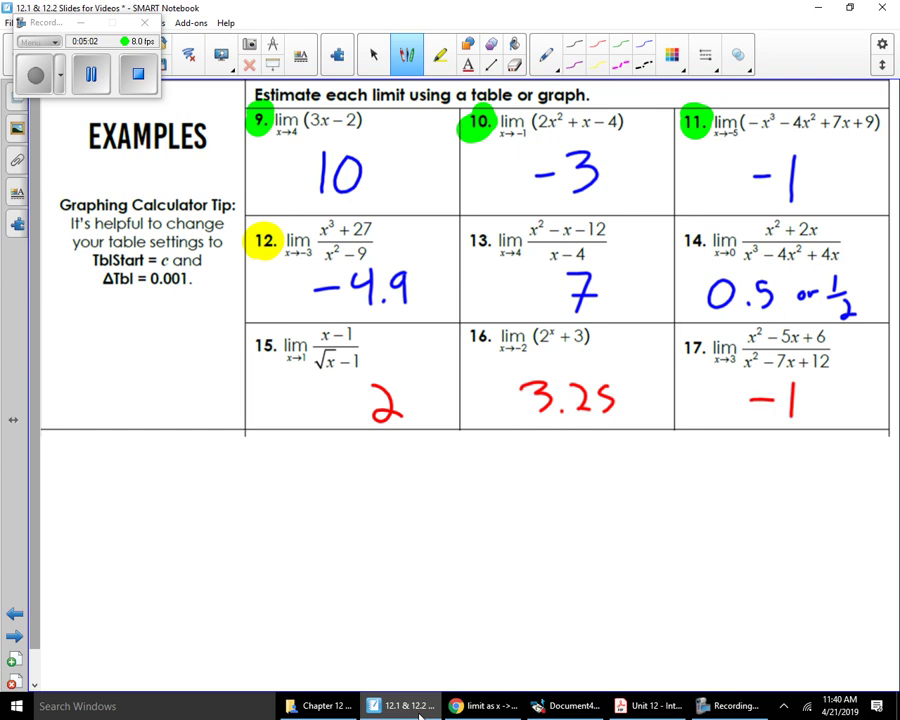